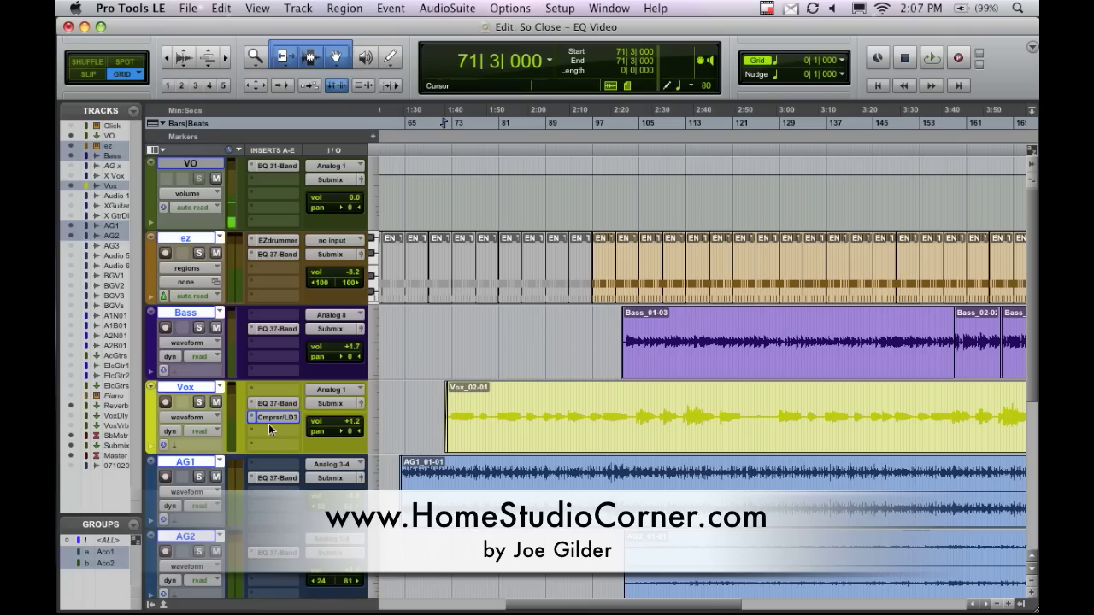
# Open the Cmprsr/LD3 Compressor/Limiter insert on the Vox track.
pyautogui.click(276, 417)
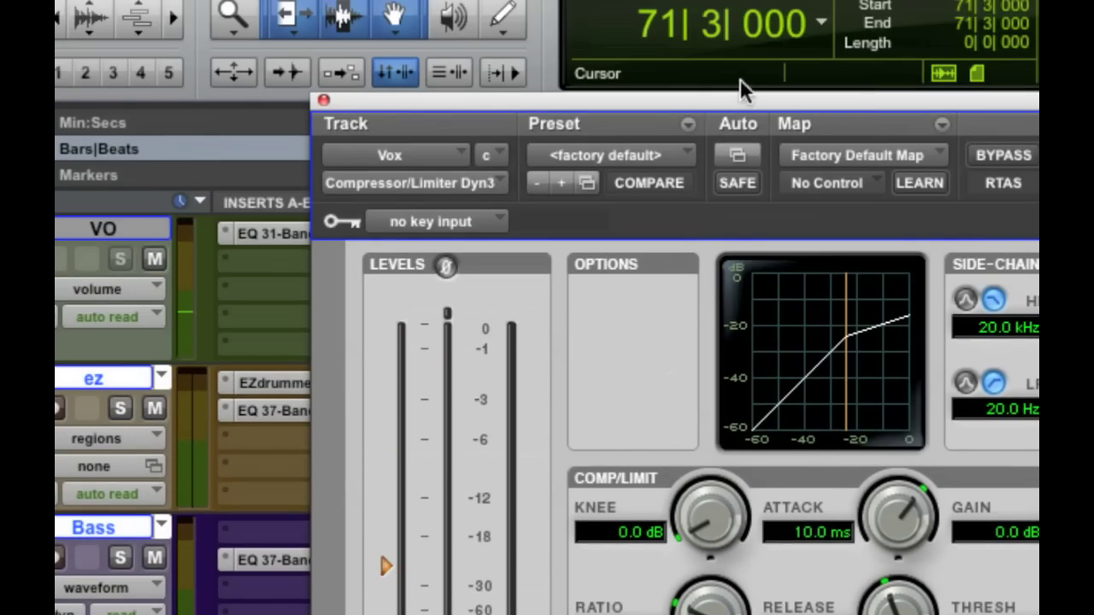
# Move the compressor window aside and try thresholds from -11 to -2 dB, settling near -8.3 dB.
pyautogui.moveTo(741, 92); pyautogui.dragTo(536, 12)
pyautogui.moveTo(915, 529); pyautogui.dragTo(869, 339)
pyautogui.moveTo(884, 523); pyautogui.dragTo(858, 556)
pyautogui.moveTo(176, 361); pyautogui.dragTo(178, 283)
pyautogui.moveTo(179, 329); pyautogui.dragTo(190, 366)
pyautogui.moveTo(178, 363); pyautogui.dragTo(184, 427)
pyautogui.press('super+equal')
pyautogui.press('super+equal')
# Close and reopen the Vox compressor with the Vox_02-01 region selected.
pyautogui.click(340, 106)
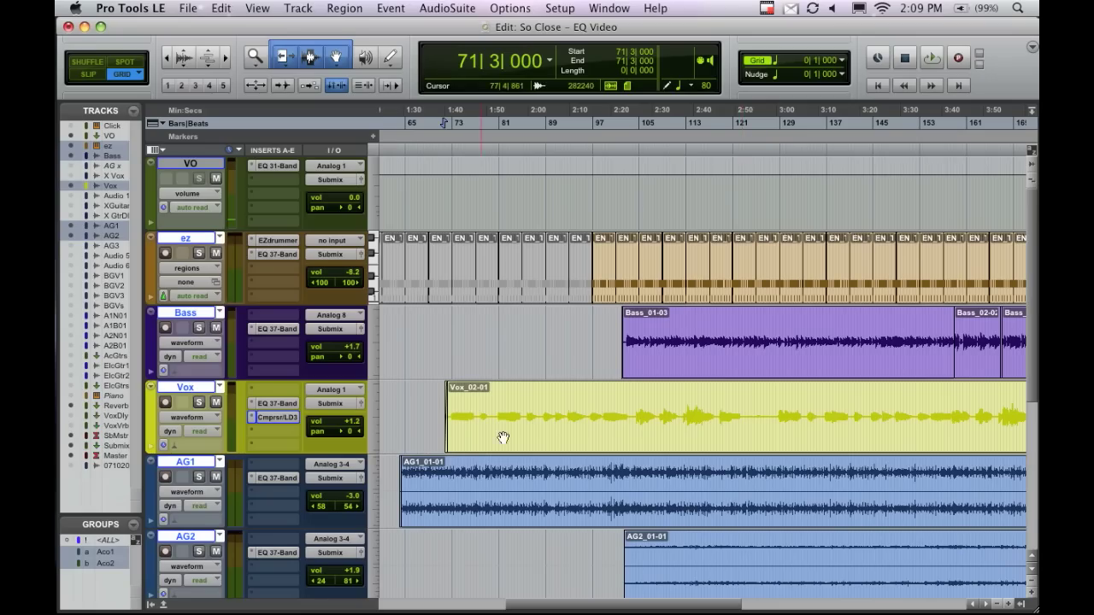
pyautogui.click(504, 438)
pyautogui.click(275, 420)
# Reposition the compressor window, start playback, and drag the threshold down to -41 dB.
pyautogui.moveTo(407, 56); pyautogui.dragTo(513, 85)
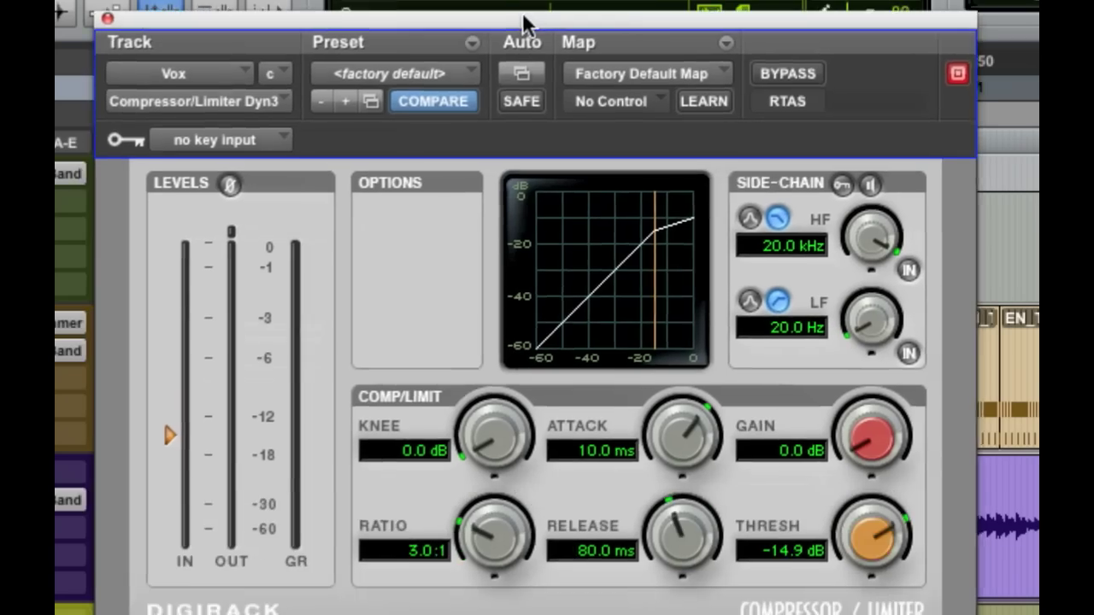
pyautogui.moveTo(523, 12); pyautogui.dragTo(523, 10)
pyautogui.press('space')
pyautogui.moveTo(171, 431); pyautogui.dragTo(170, 513)
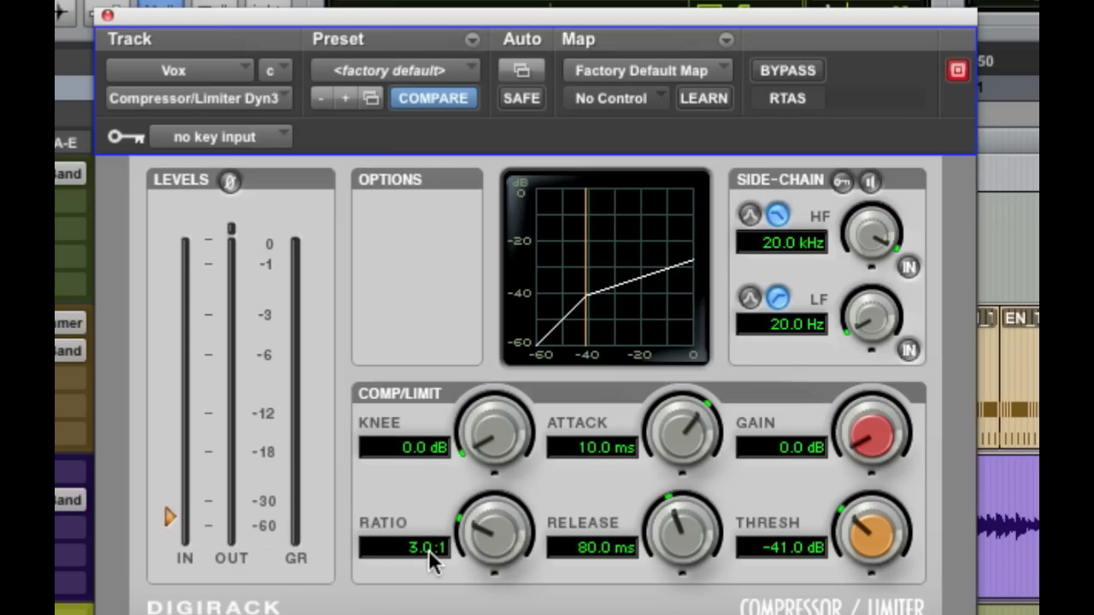
# During playback, push the ratio from 8.4:1 up to 100:1, then back down through 26:1 to about 3:1.
pyautogui.moveTo(483, 532); pyautogui.dragTo(487, 578)
pyautogui.press('space')
pyautogui.moveTo(484, 522); pyautogui.dragTo(517, 195)
pyautogui.moveTo(499, 537); pyautogui.dragTo(526, 613)
pyautogui.moveTo(500, 533); pyautogui.dragTo(489, 572)
pyautogui.moveTo(499, 523)
pyautogui.mouseDown()
pyautogui.moveTo(488, 545)
pyautogui.moveTo(513, 397)
pyautogui.moveTo(490, 548)
pyautogui.moveTo(490, 525)
pyautogui.mouseUp()
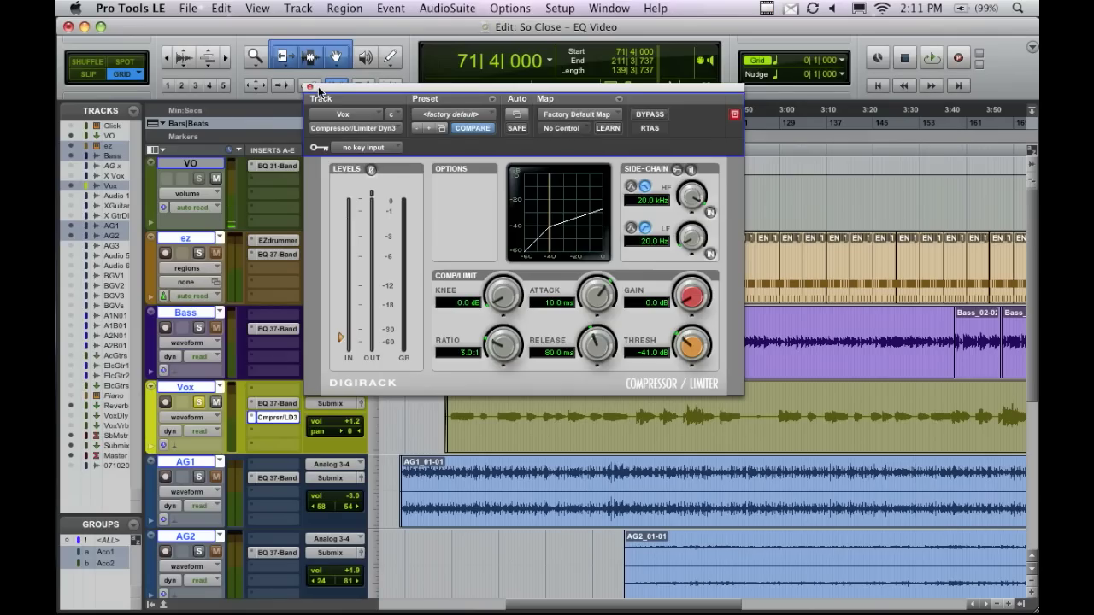
# Play the vocal from bar 103, reopen the compressor, and set the threshold to -25.5 dB.
pyautogui.click(311, 87)
pyautogui.click(632, 409)
pyautogui.press('space')
pyautogui.press('space')
pyautogui.click(289, 417)
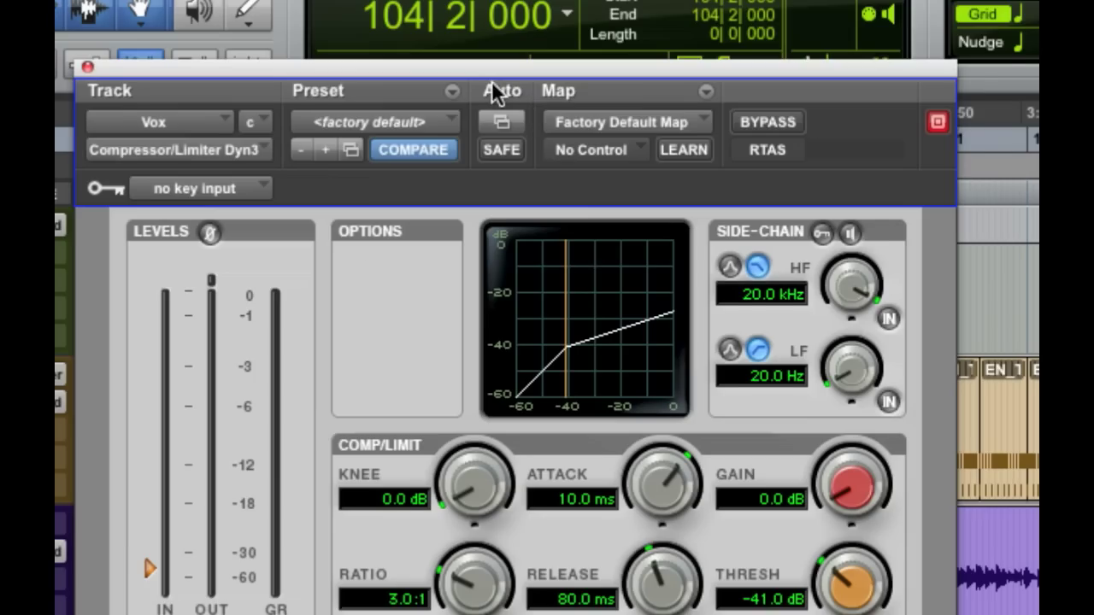
pyautogui.moveTo(499, 71); pyautogui.dragTo(543, 1)
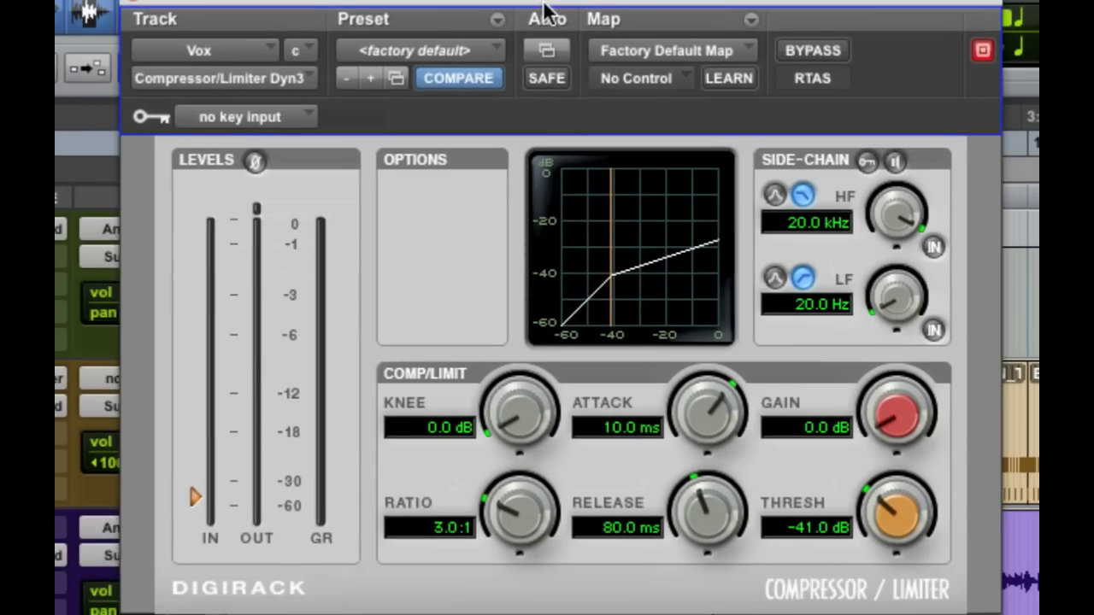
pyautogui.moveTo(176, 492)
pyautogui.mouseDown()
pyautogui.moveTo(183, 441)
pyautogui.moveTo(184, 452)
pyautogui.mouseUp()
pyautogui.moveTo(181, 455); pyautogui.dragTo(180, 480)
# Try attack times of 3, 16 and 10 ms, then set the attack as fast as possible.
pyautogui.moveTo(683, 407); pyautogui.dragTo(682, 442)
pyautogui.moveTo(685, 399); pyautogui.dragTo(704, 352)
pyautogui.moveTo(700, 386); pyautogui.dragTo(700, 395)
pyautogui.moveTo(707, 415); pyautogui.dragTo(726, 579)
# Set the attack to 5.4 ms and try 9.2 dB makeup gain before resetting it to 0 dB.
pyautogui.moveTo(700, 414); pyautogui.dragTo(702, 345)
pyautogui.moveTo(697, 400); pyautogui.dragTo(726, 410)
pyautogui.moveTo(884, 420); pyautogui.dragTo(884, 391)
pyautogui.keyDown('alt'); pyautogui.click(887, 419); pyautogui.keyUp('alt')
# Tweak the threshold down to -29.3 dB, ratio to 5.8:1, attack to about 6.3 ms, and gain to 6.2 dB.
pyautogui.moveTo(185, 466)
pyautogui.mouseDown()
pyautogui.moveTo(190, 410)
pyautogui.moveTo(190, 425)
pyautogui.mouseUp()
pyautogui.moveTo(181, 431); pyautogui.dragTo(180, 436)
pyautogui.moveTo(701, 411); pyautogui.dragTo(695, 437)
pyautogui.moveTo(190, 433); pyautogui.dragTo(187, 460)
pyautogui.moveTo(501, 513); pyautogui.dragTo(503, 474)
pyautogui.moveTo(181, 470); pyautogui.dragTo(181, 476)
pyautogui.moveTo(910, 432); pyautogui.dragTo(886, 368)
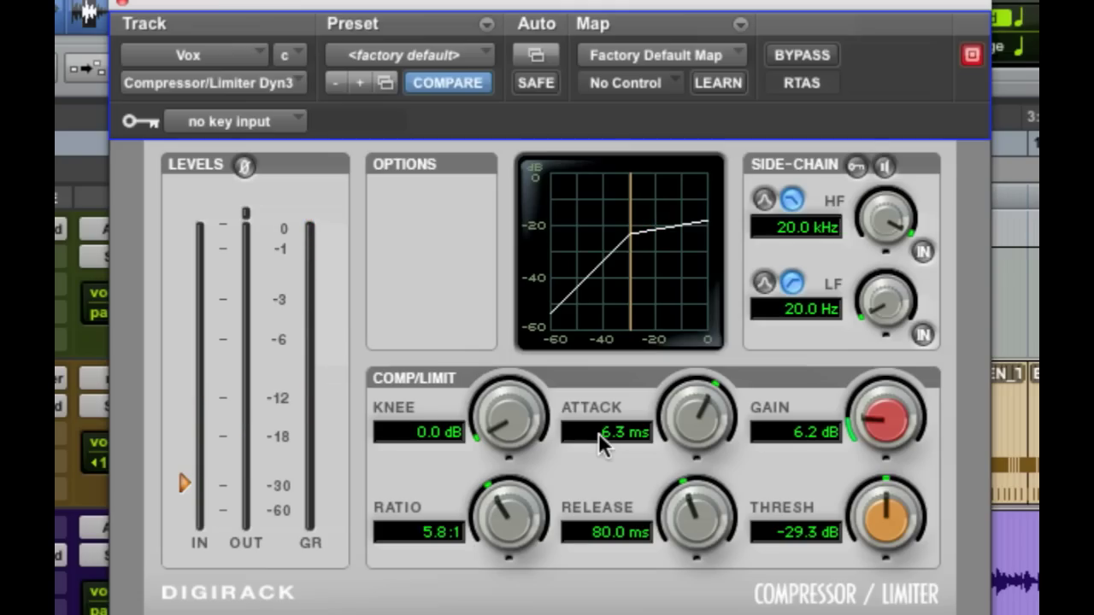
# Turn the compressor GAIN knob from 6.2 dB up to 7.0 dB.
pyautogui.moveTo(883, 419)
pyautogui.mouseDown()
pyautogui.moveTo(893, 340)
pyautogui.moveTo(884, 415)
pyautogui.moveTo(875, 410)
pyautogui.mouseUp()
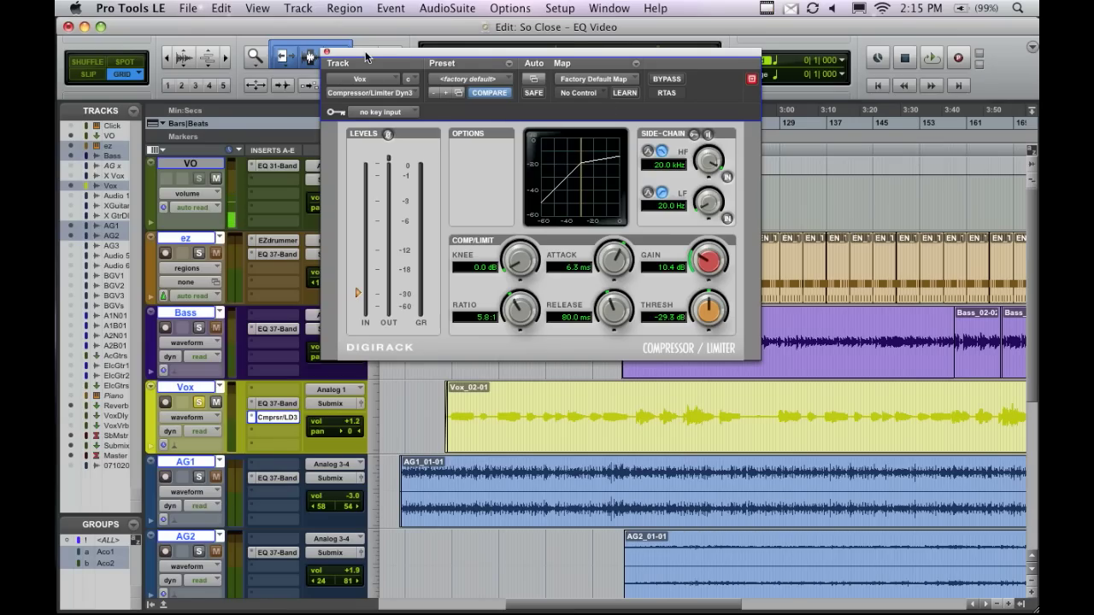
# Close the Compressor/Limiter window to return to the Edit window.
pyautogui.click(326, 52)
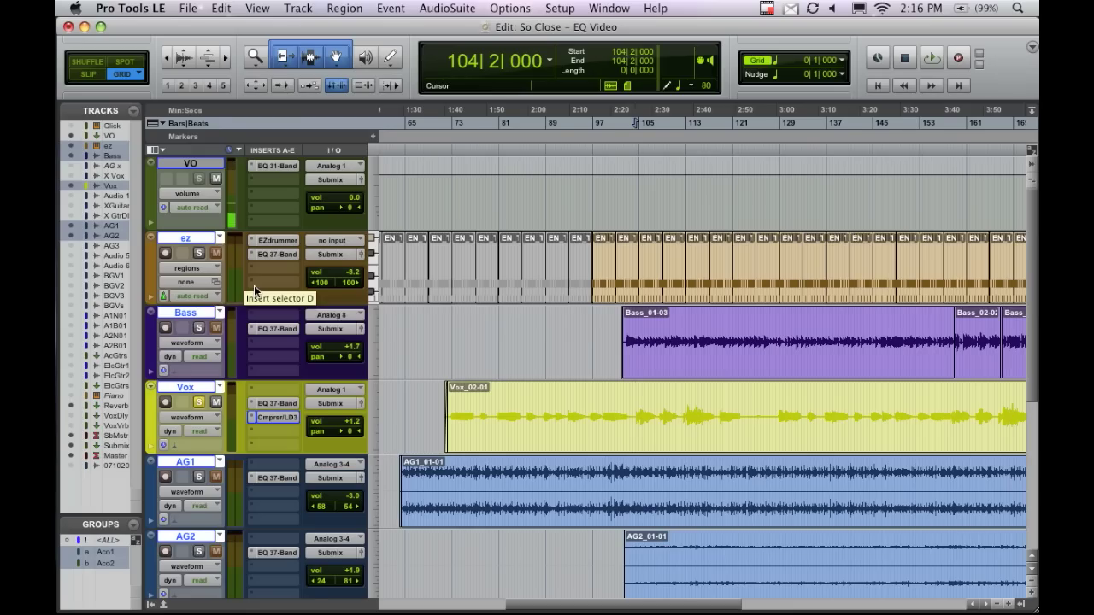